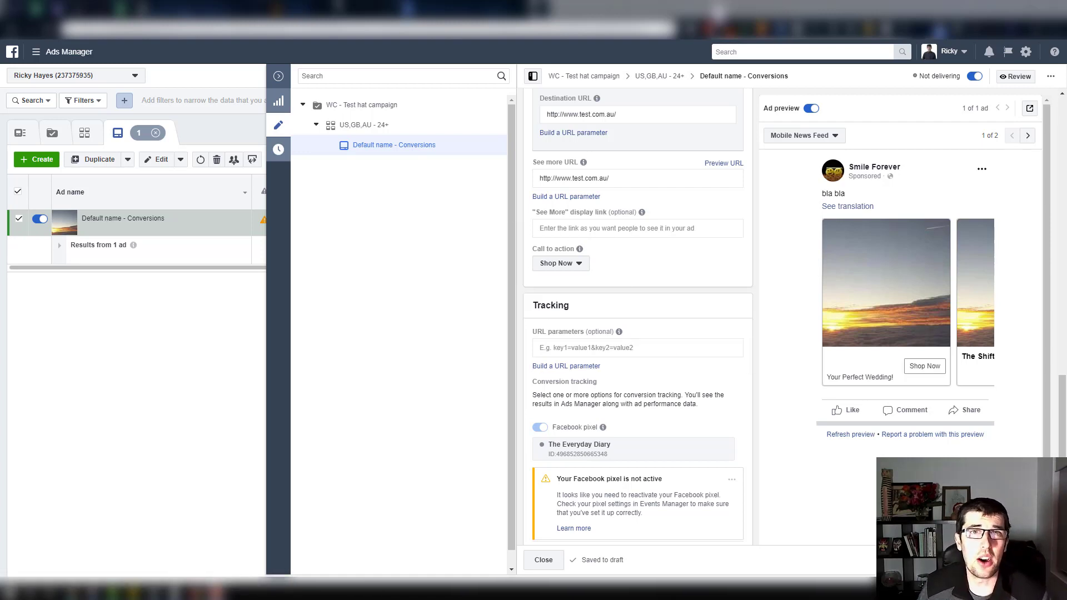
Select the full UTM parameter string in Google Docs, then return to the ad's URL parameters field.
click(474, 7)
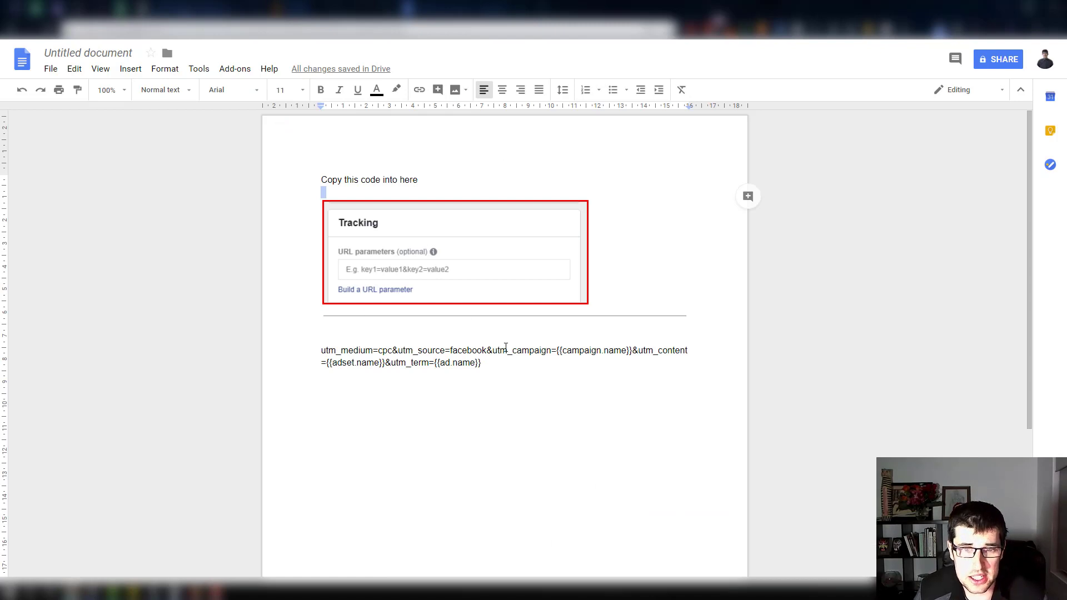
drag(498, 364, 323, 351)
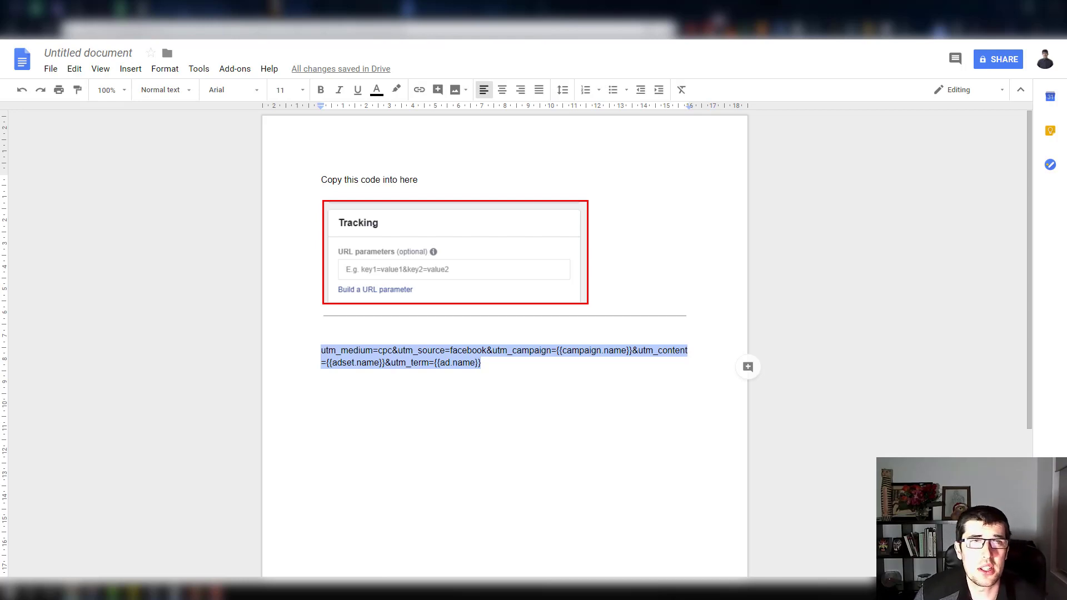
click(239, 8)
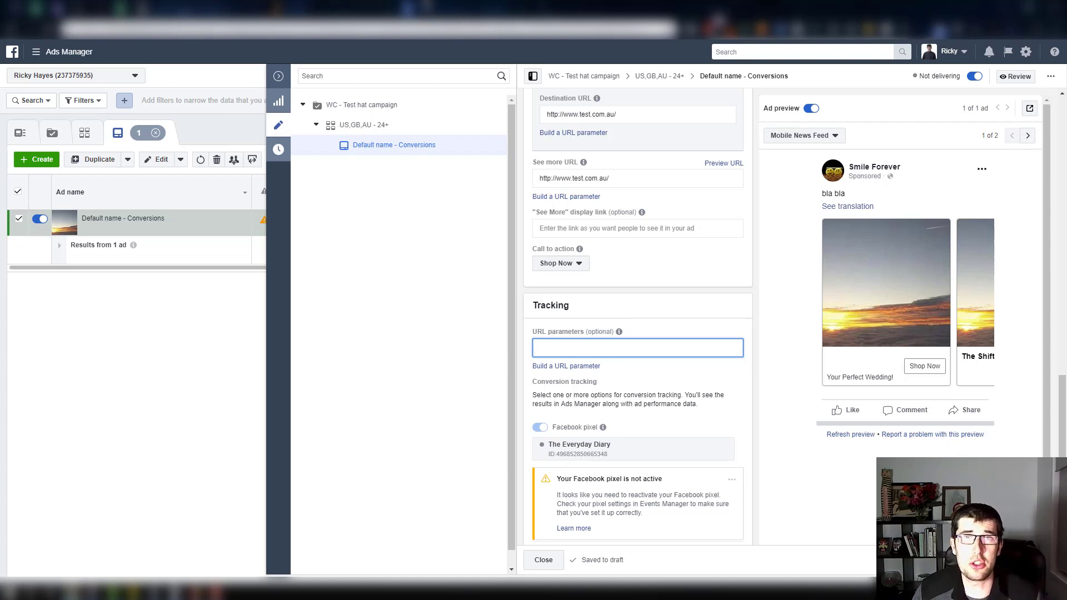
Remove the accidental line break inside 'adset' in the Google Docs UTM string.
scroll(657, 266, up, 3)
scroll(655, 262, up, 4)
scroll(653, 261, down, 5)
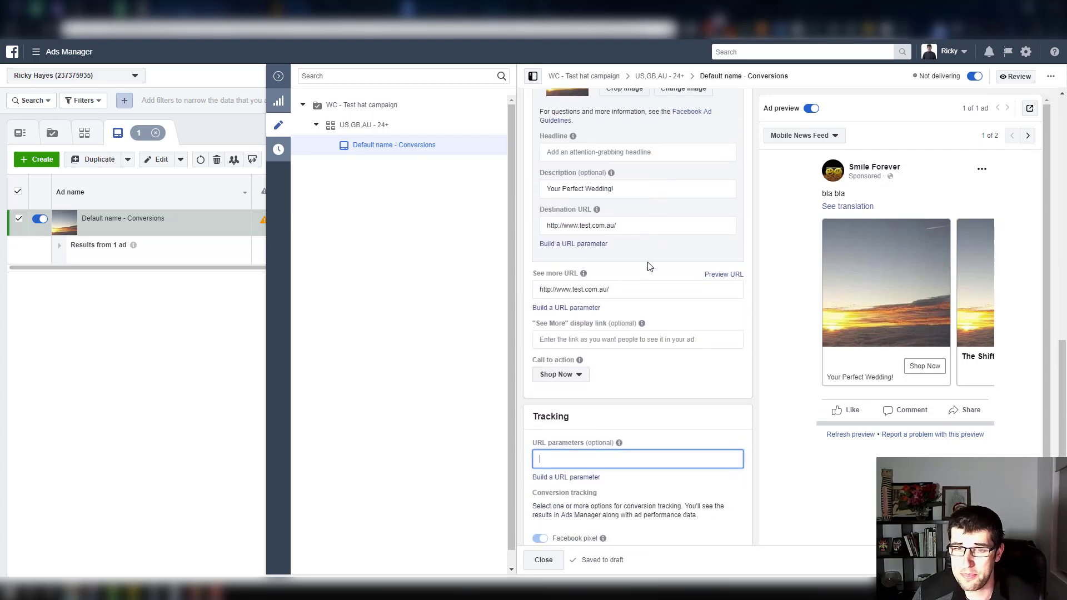
scroll(652, 287, down, 2)
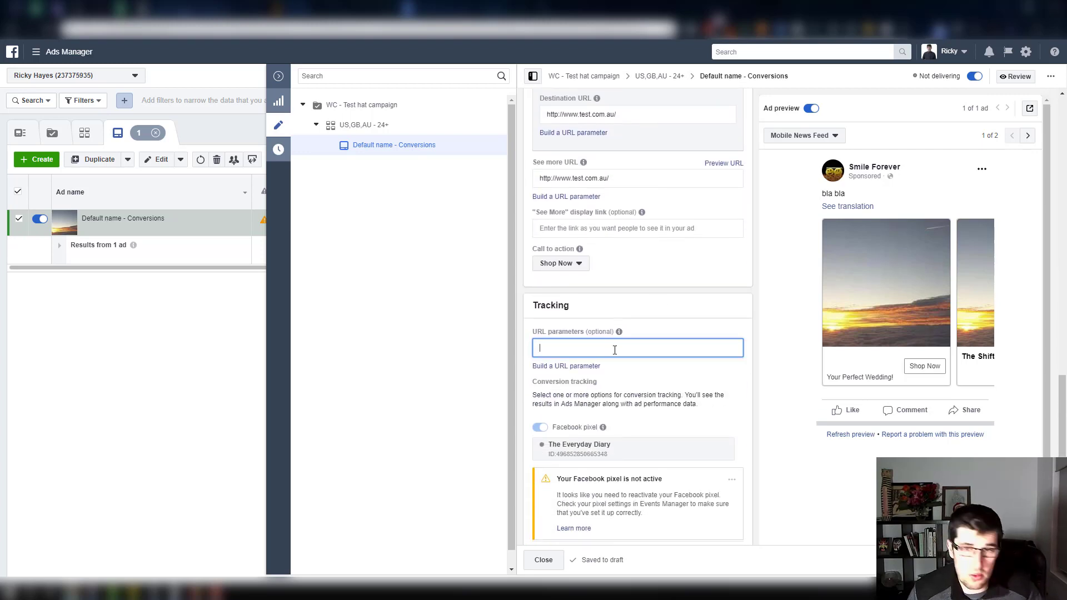
key(ctrl+Tab)
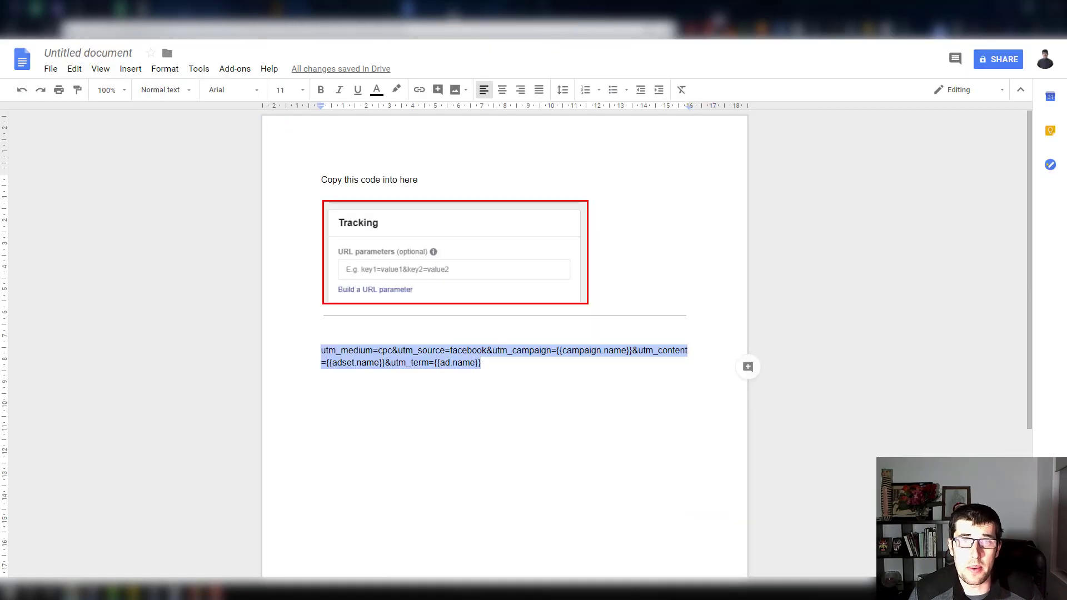
click(500, 361)
click(347, 362)
key(Return)
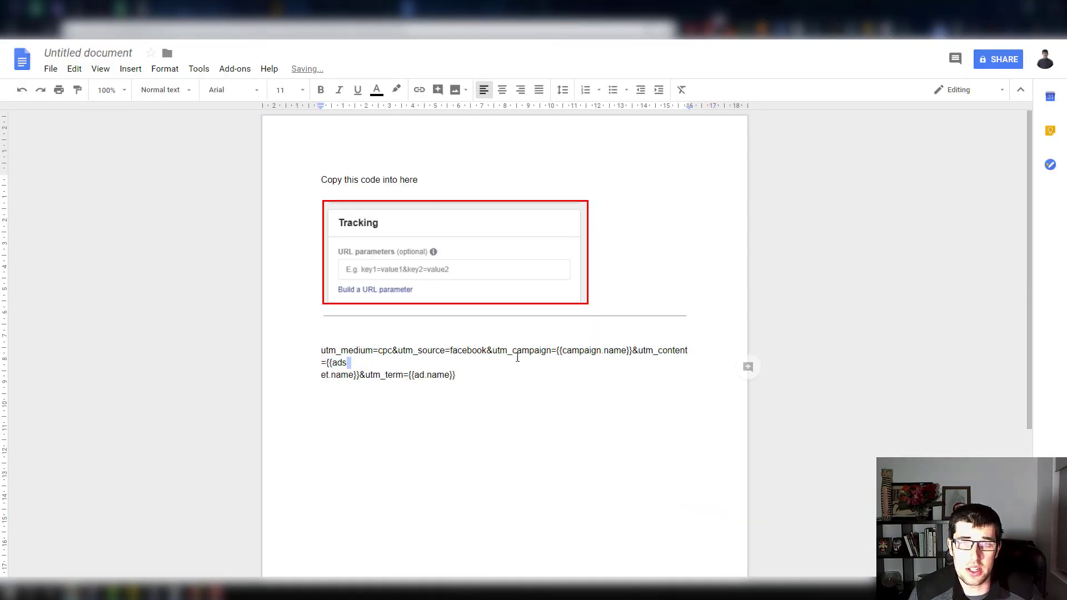
key(BackSpace)
Copy the whole UTM string and paste it into the ad's URL parameters field.
drag(481, 362, 318, 350)
key(ctrl+c)
key(ctrl+Tab)
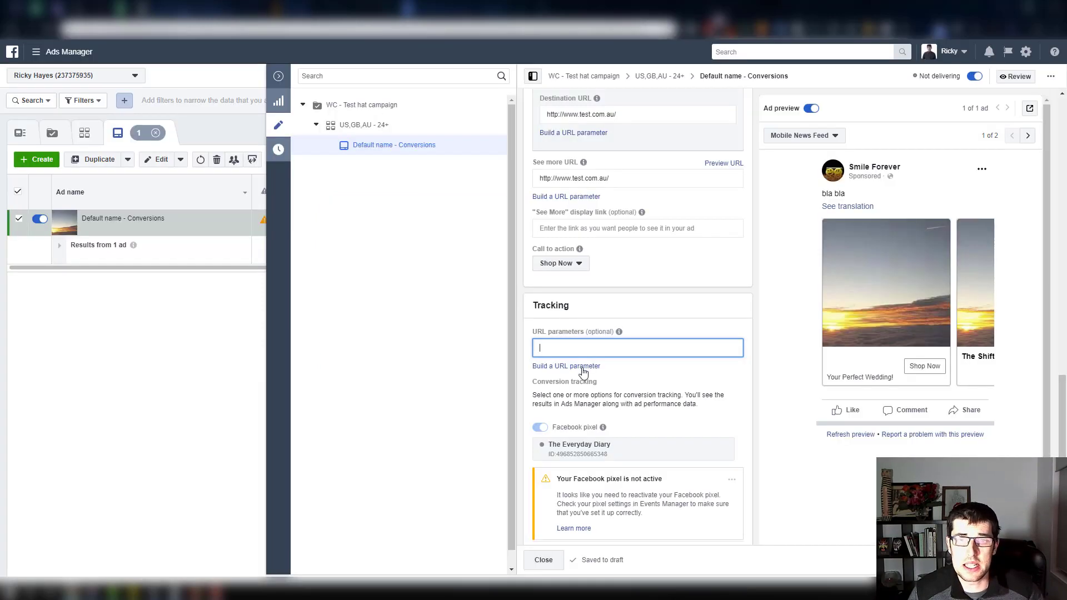
key(ctrl+v)
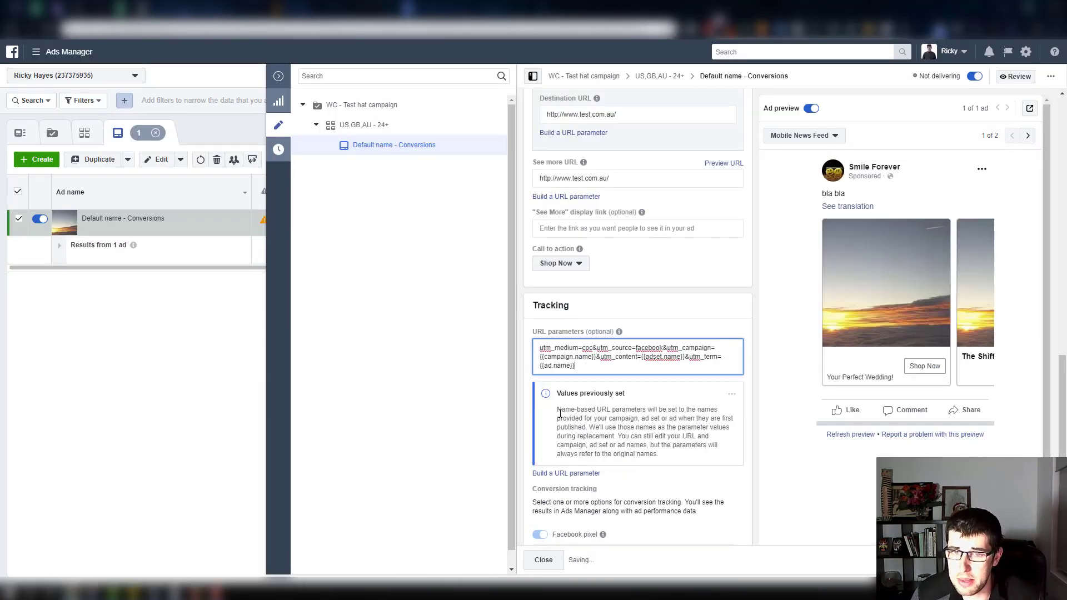
Open the URL parameter builder and review the facebook source and dynamic campaign name values.
click(582, 476)
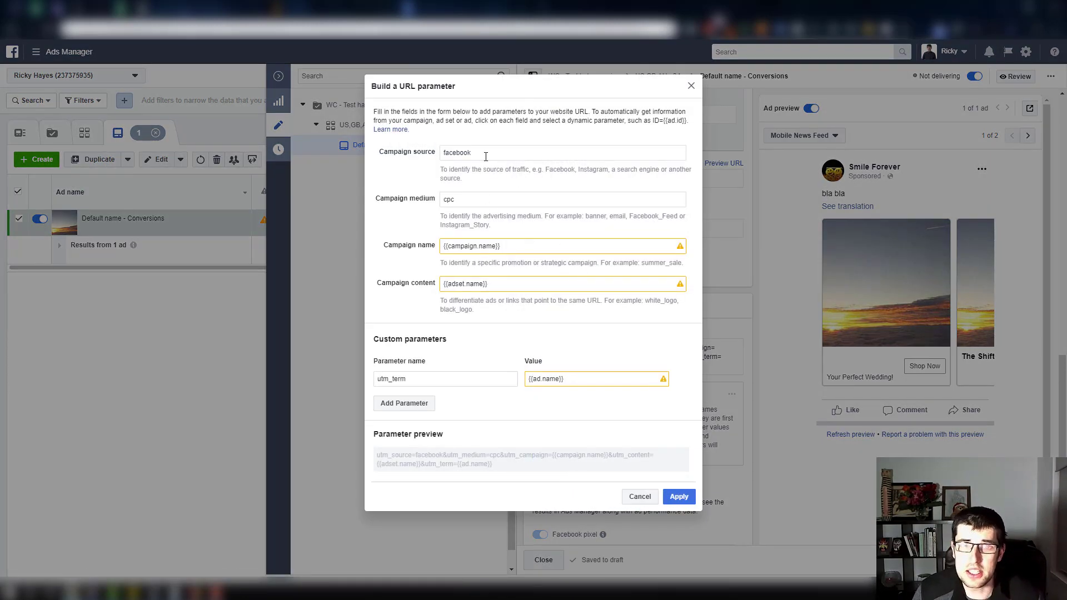
drag(476, 153, 454, 148)
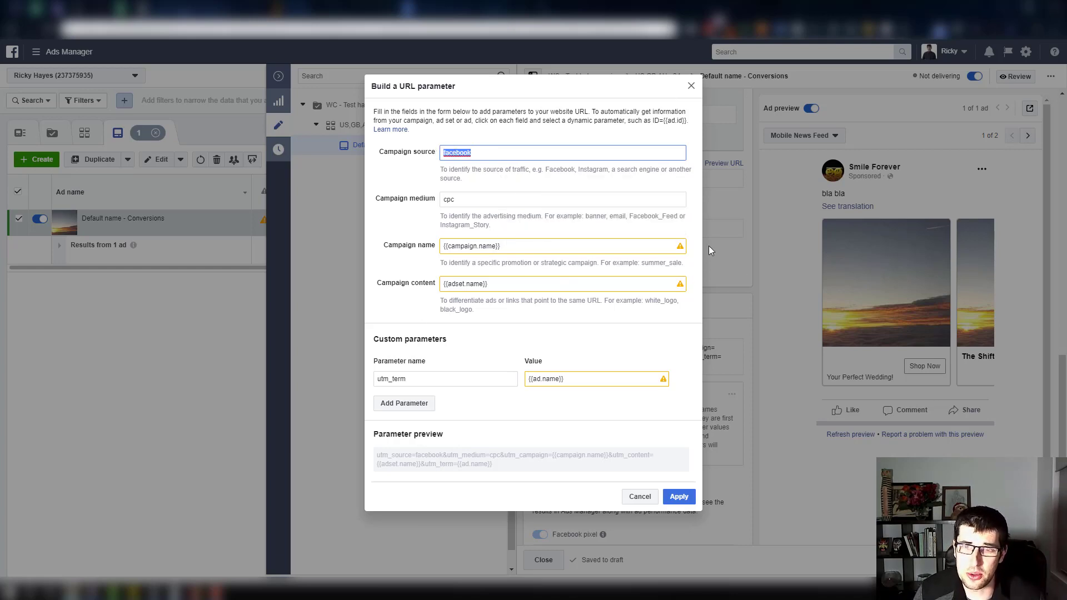
mouse_move(680, 248)
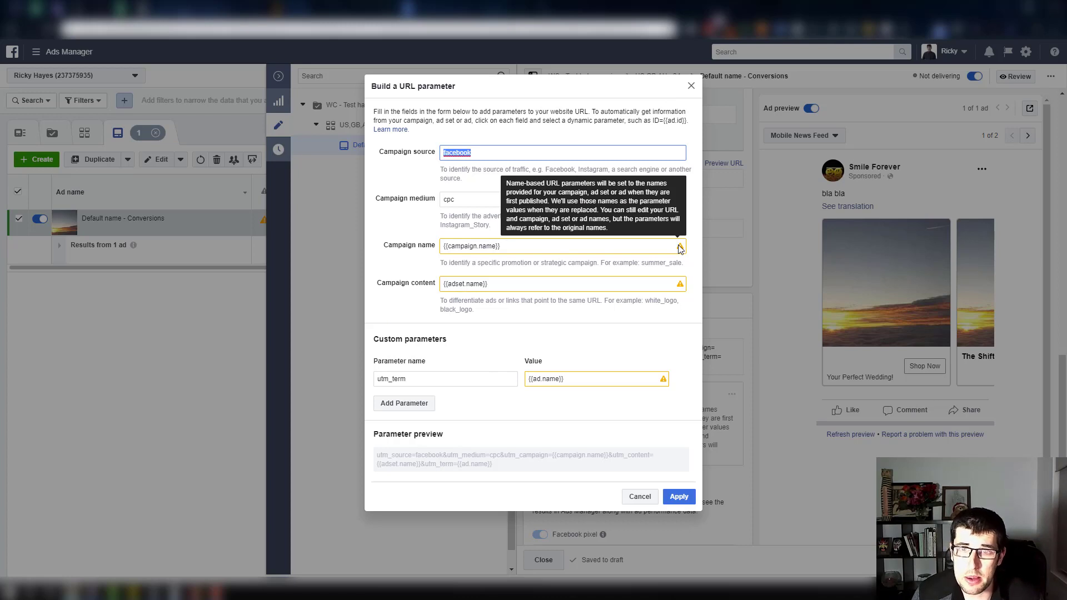
click(517, 246)
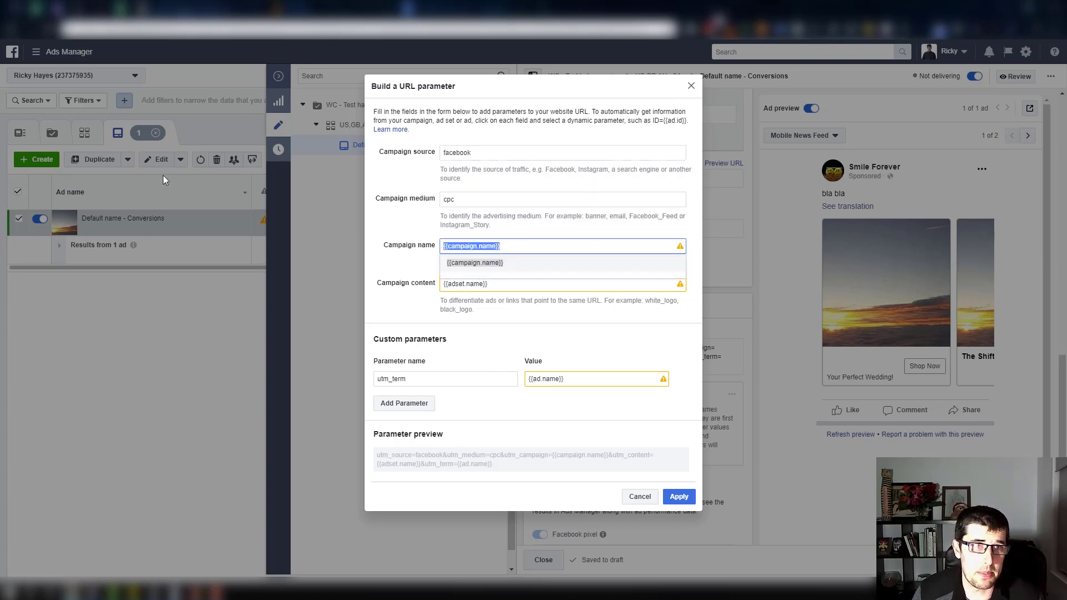
Close the builder, then reopen the ad from the Ads table to confirm its Tracking URL parameters.
click(691, 85)
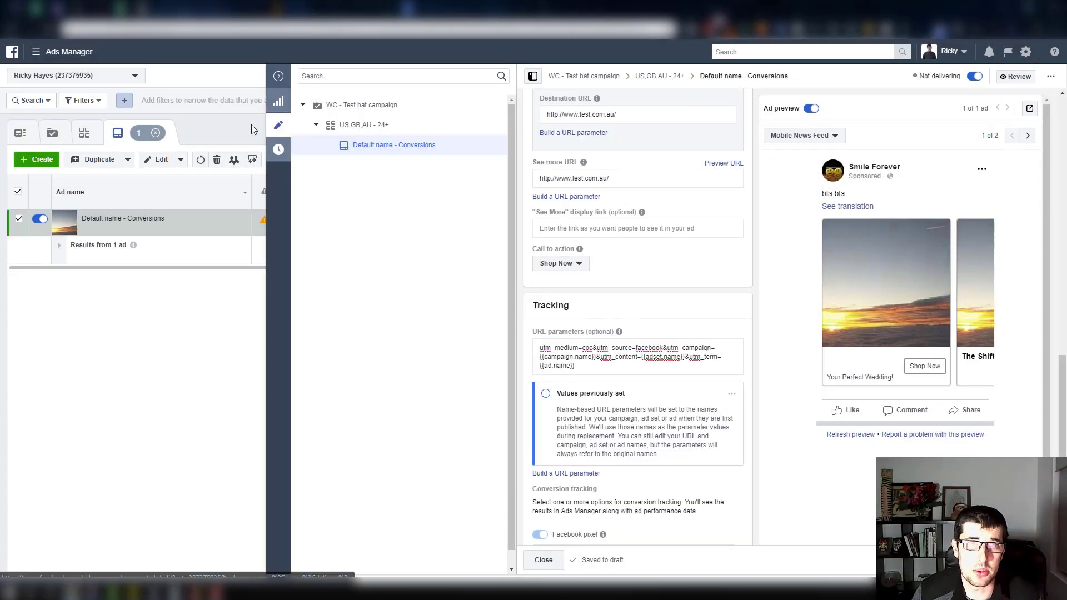
click(279, 75)
click(194, 139)
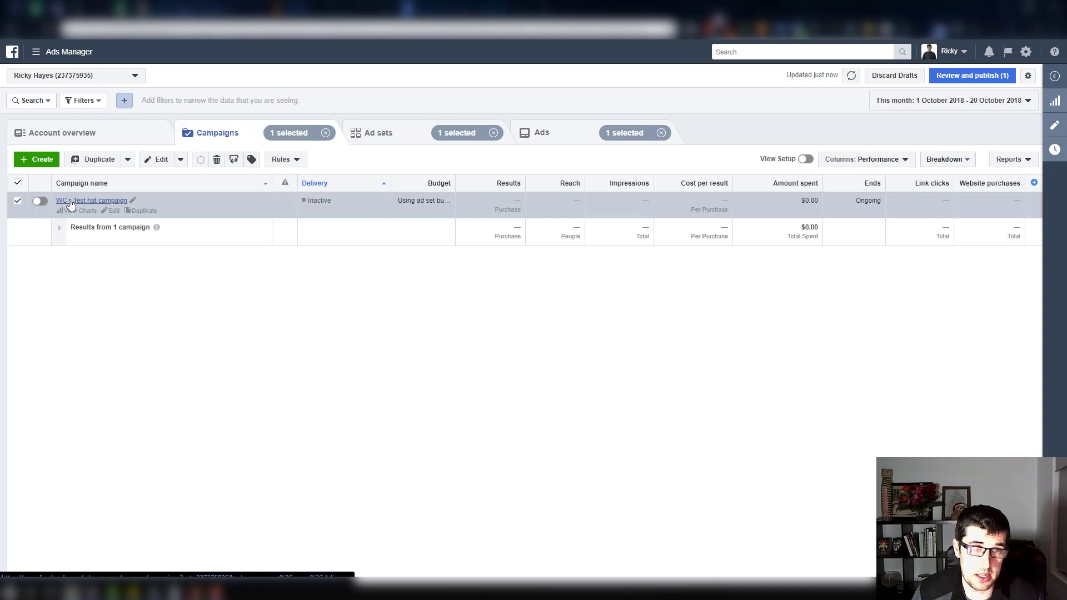
click(395, 134)
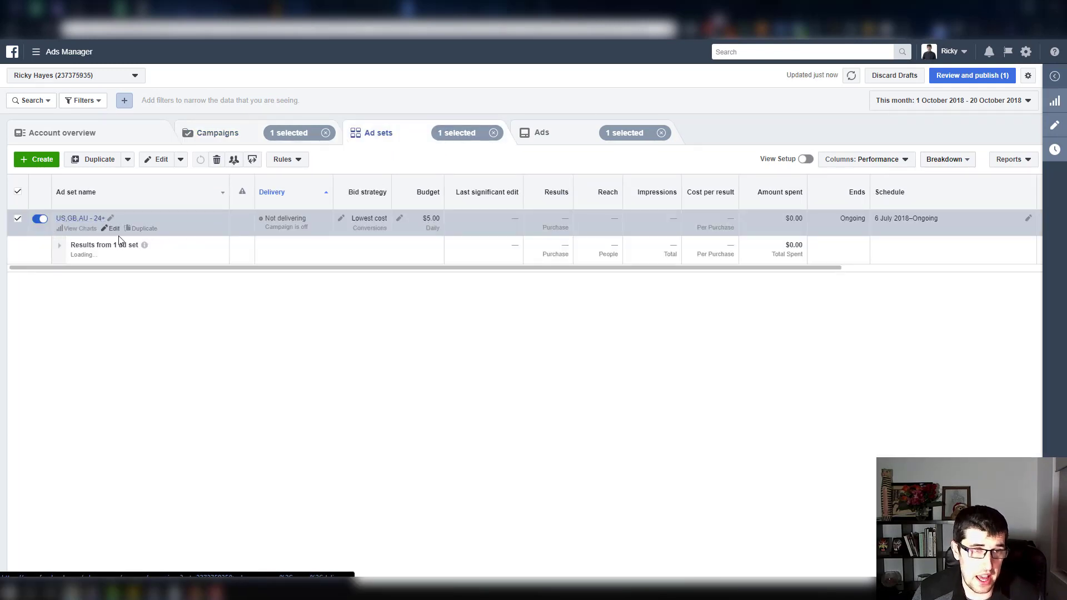
click(569, 142)
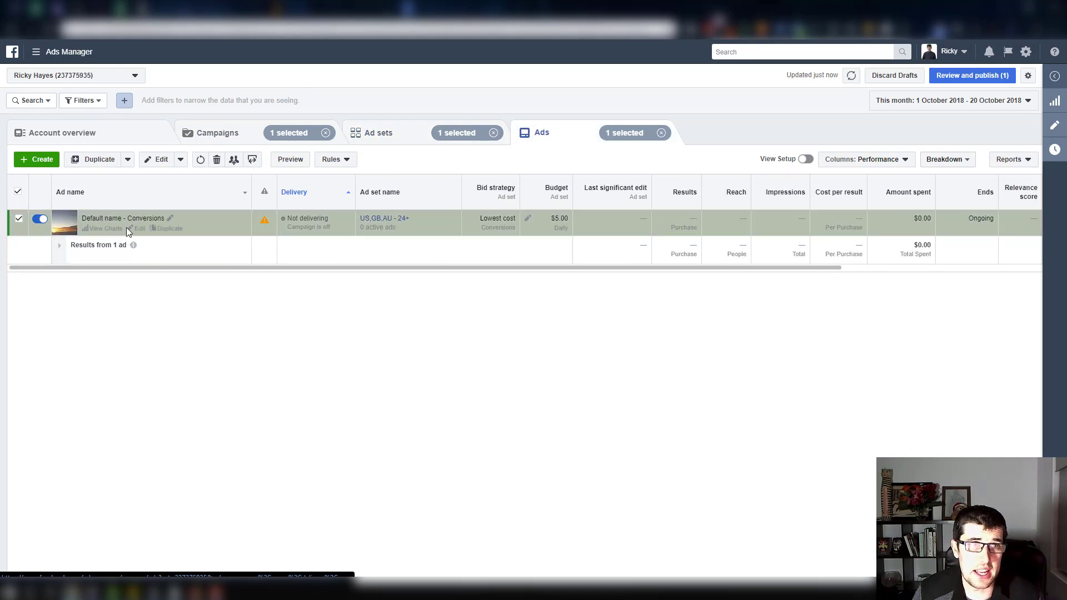
click(138, 229)
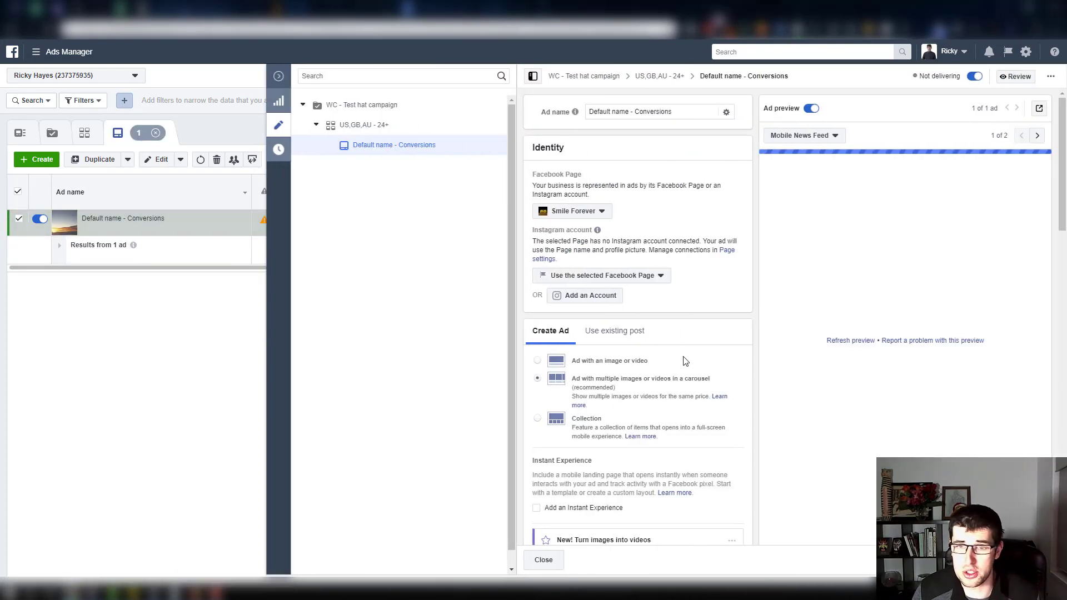
scroll(633, 341, down, 10)
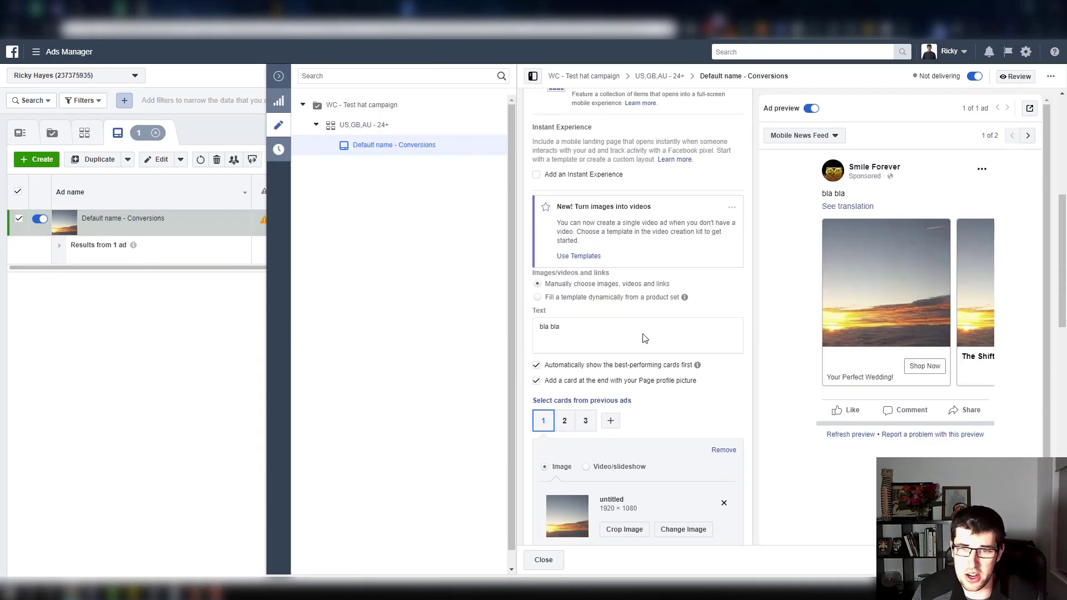
scroll(632, 362, down, 6)
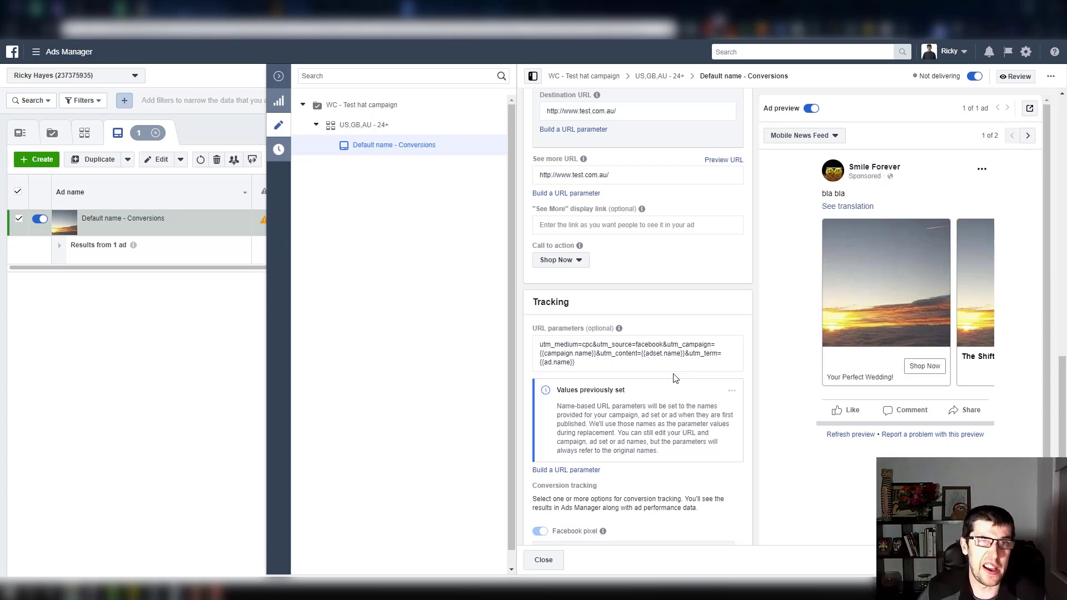
View Google Analytics' Real-Time Traffic Sources report with no active users, then return to Google Docs.
mouse_move(641, 209)
click(337, 8)
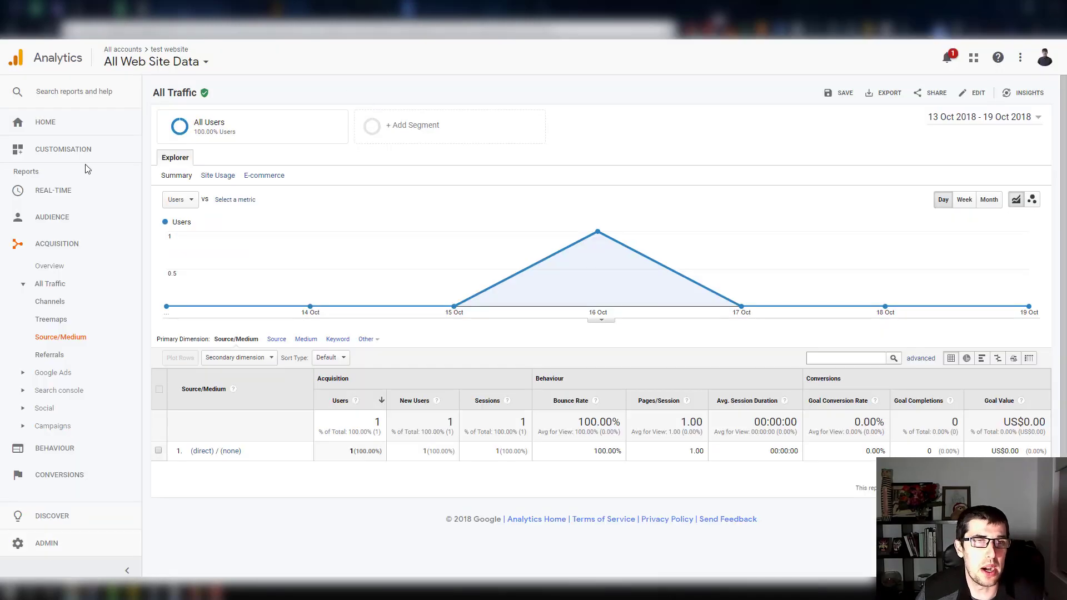
click(55, 190)
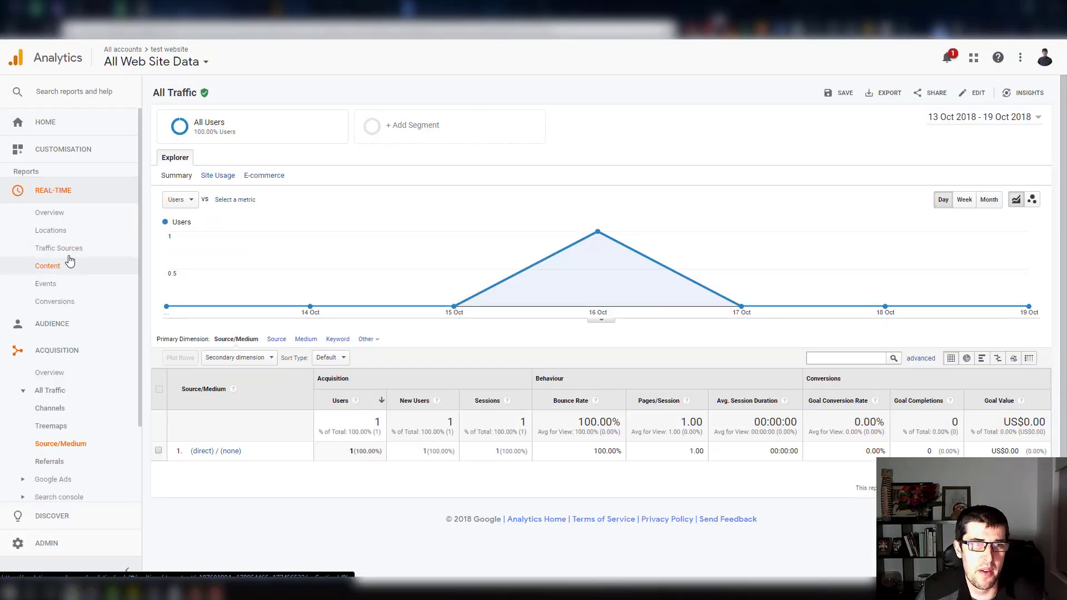
click(65, 250)
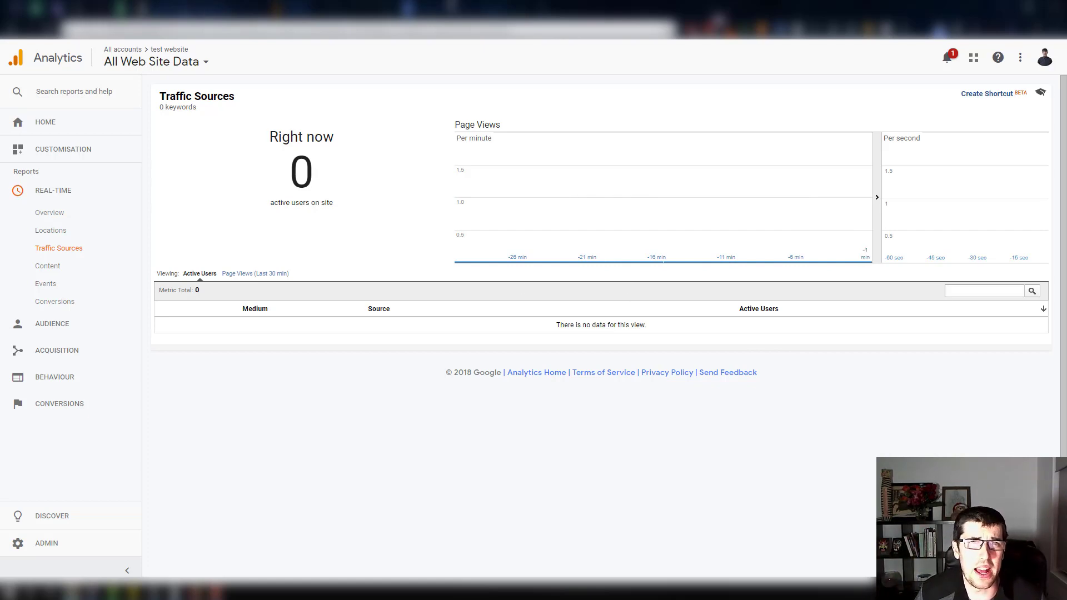
key(ctrl+Tab)
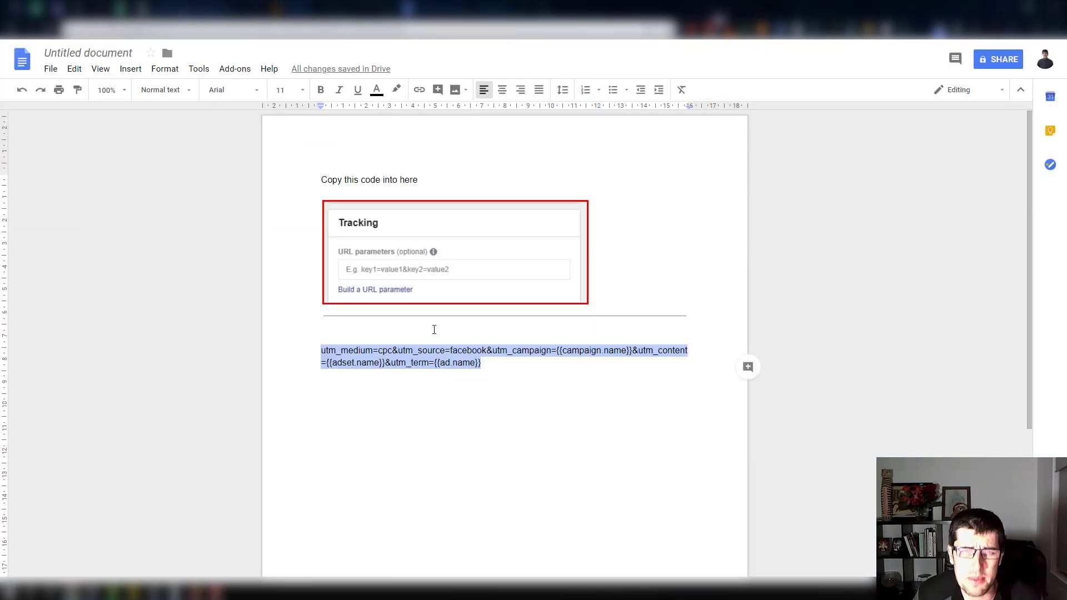
Highlight the cpc medium value in the UTM string, then go back to the real-time report.
click(378, 354)
drag(378, 353, 497, 351)
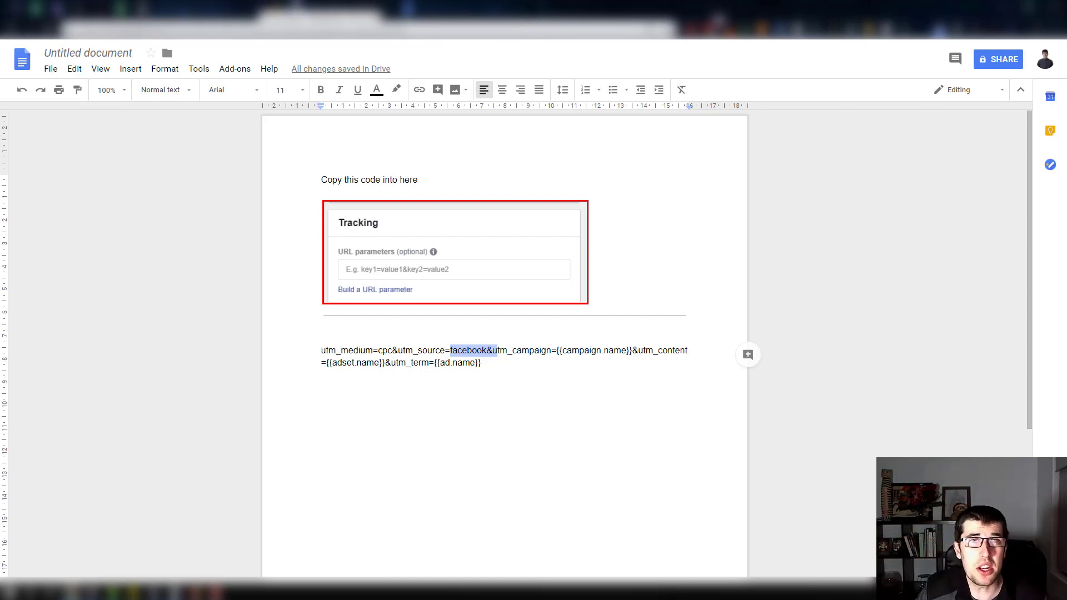
click(303, 11)
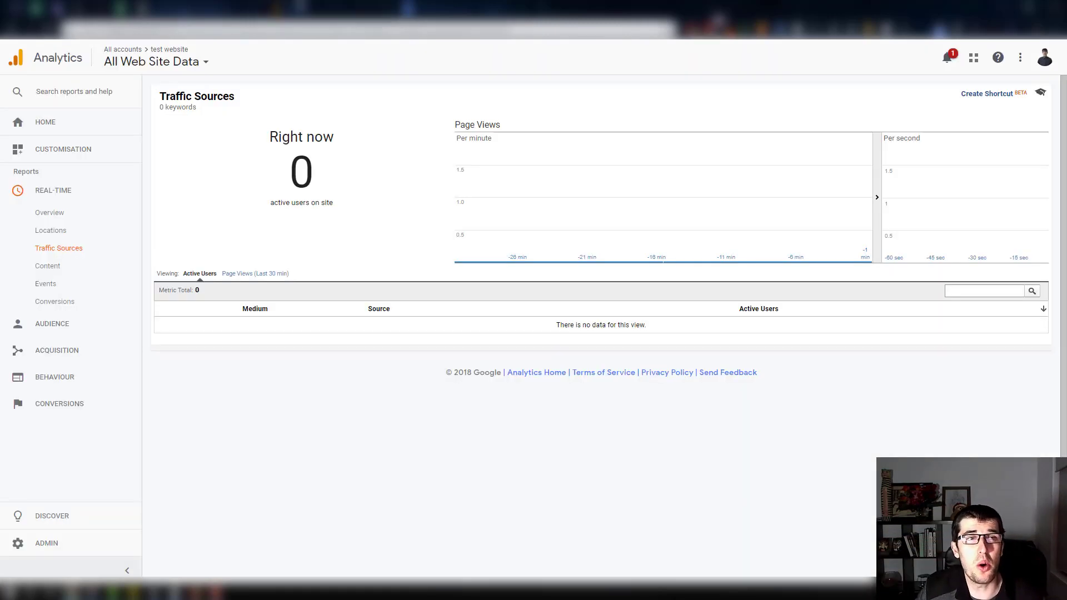
Open Acquisition > All Traffic > Source/Medium, listing only (direct) / (none) traffic.
click(49, 351)
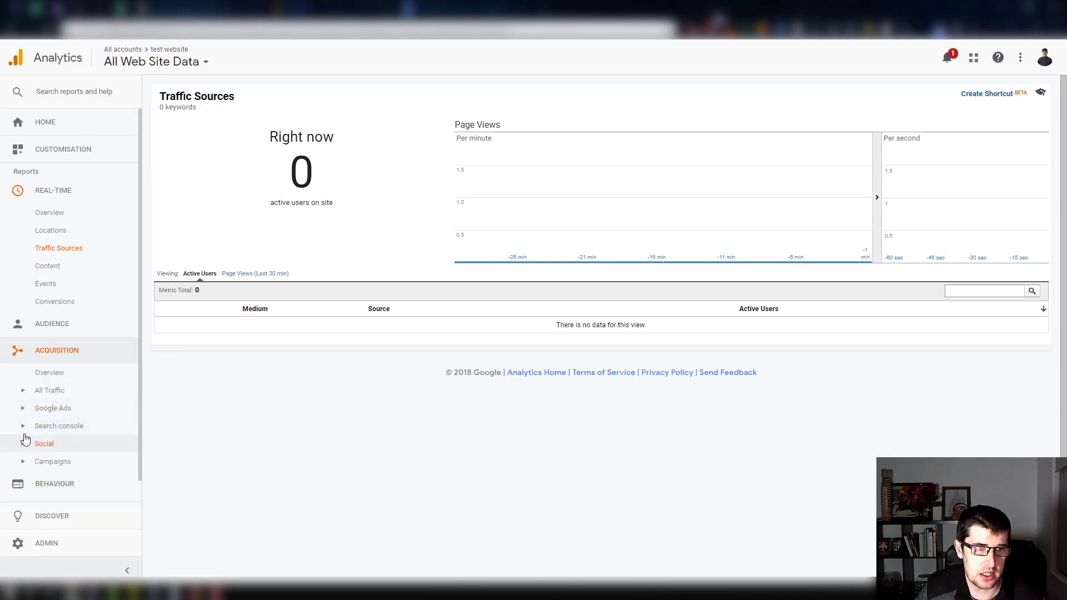
click(23, 390)
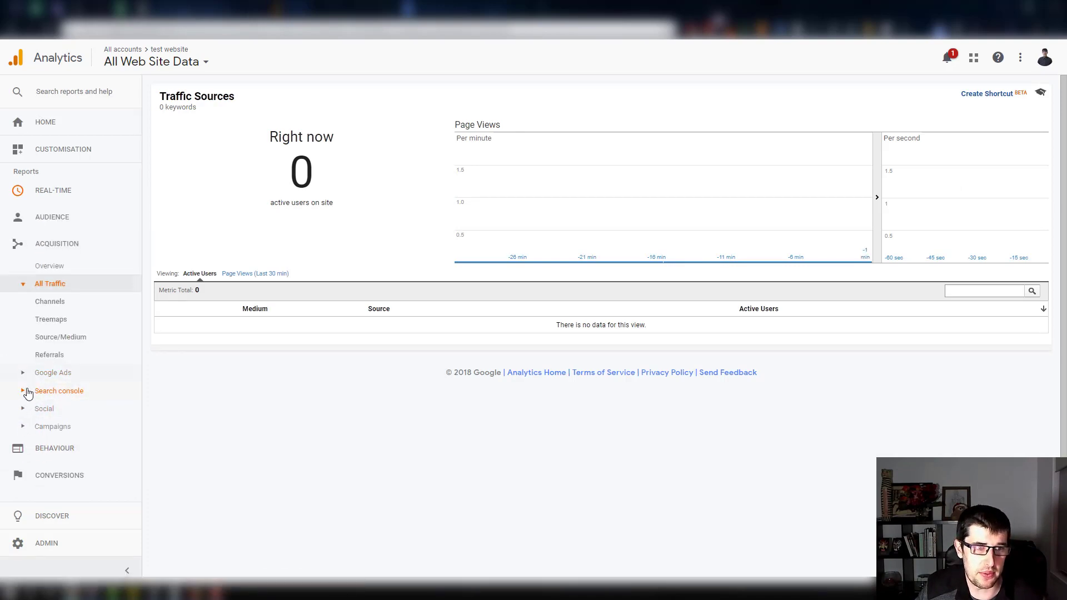
click(62, 335)
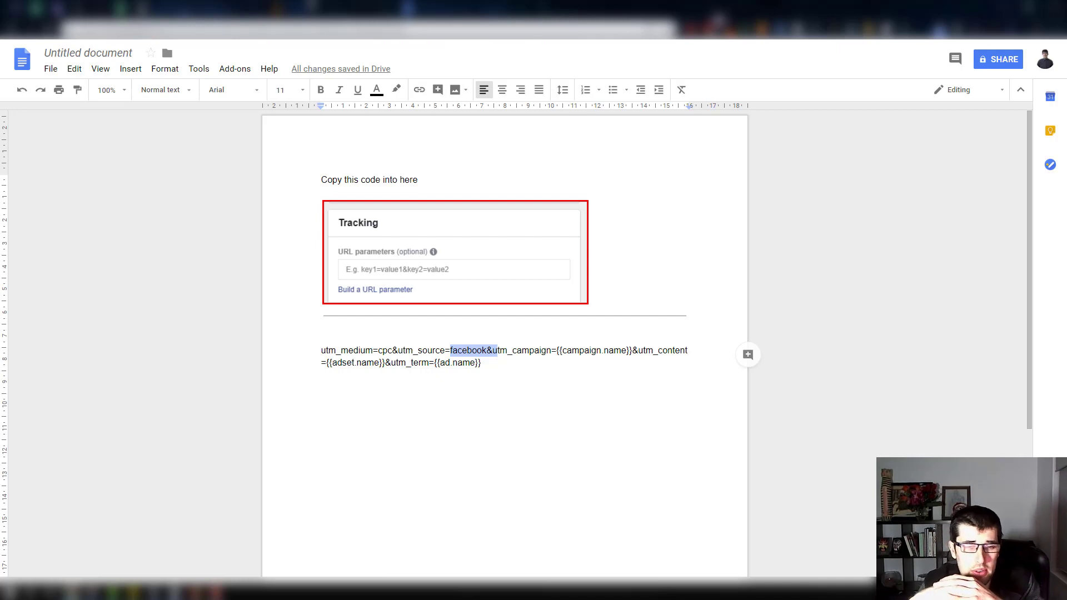
click(361, 7)
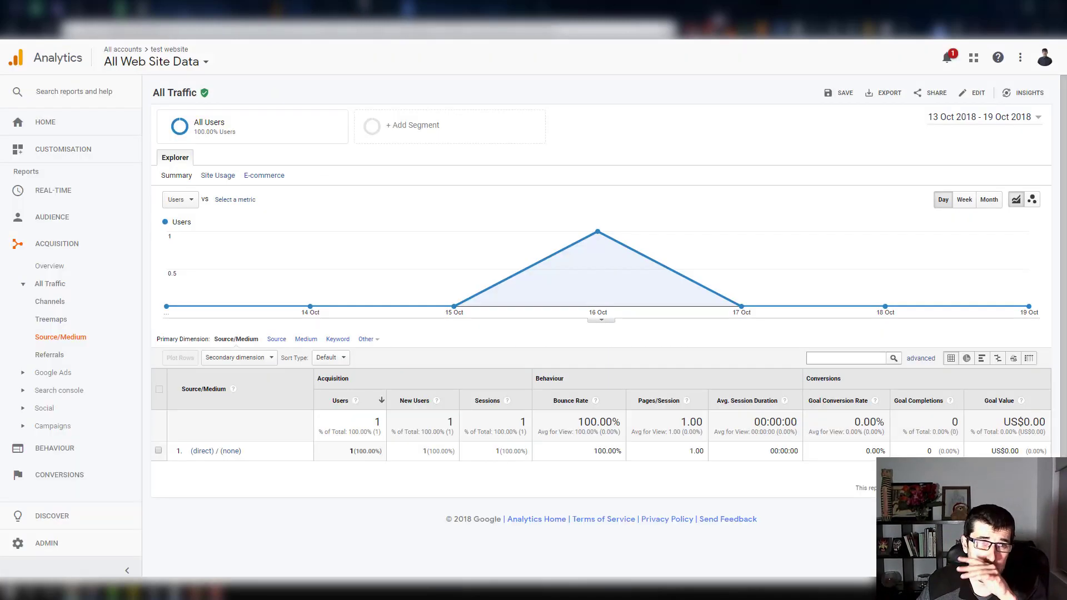